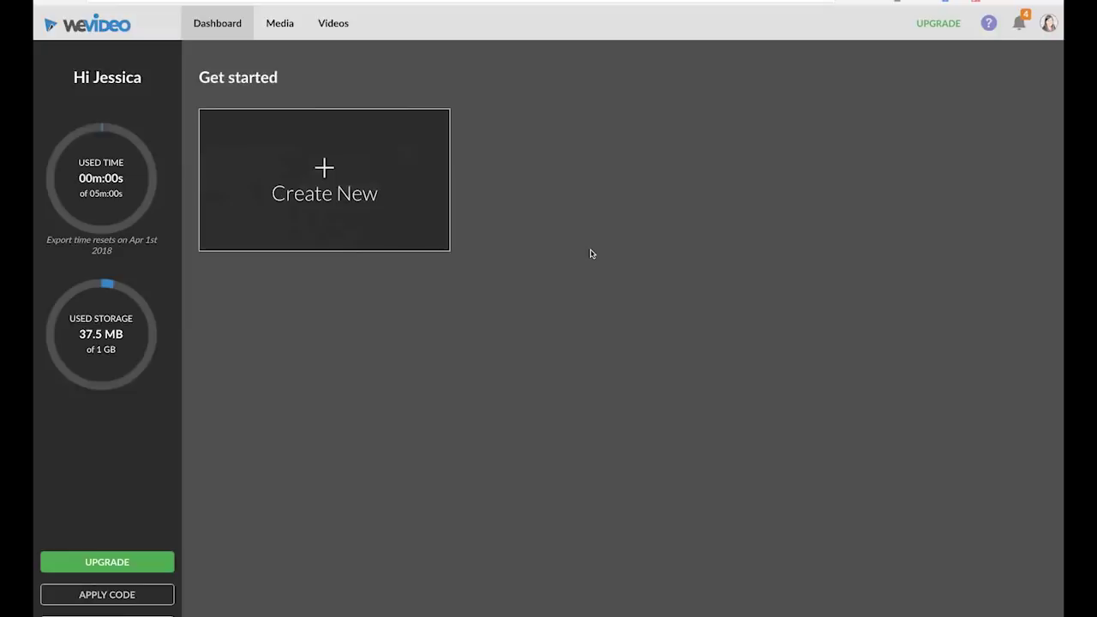
Start a new project, place Video Feb 13 on Video 1, split it at 00:03:04, and move the second piece later.
click(391, 176)
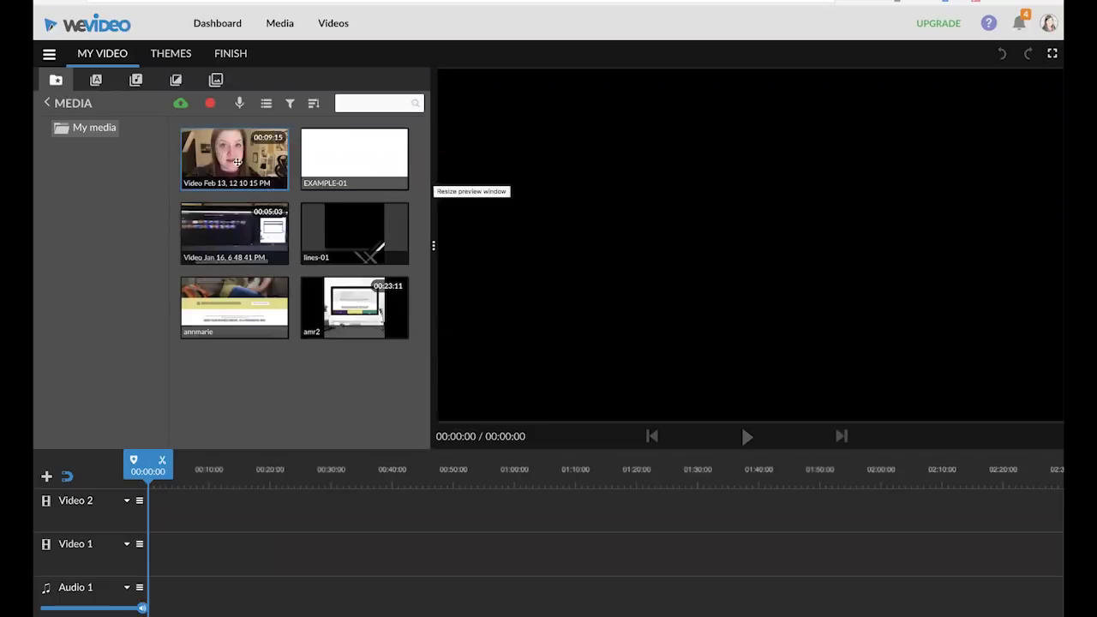
click(242, 150)
drag(242, 150, 157, 567)
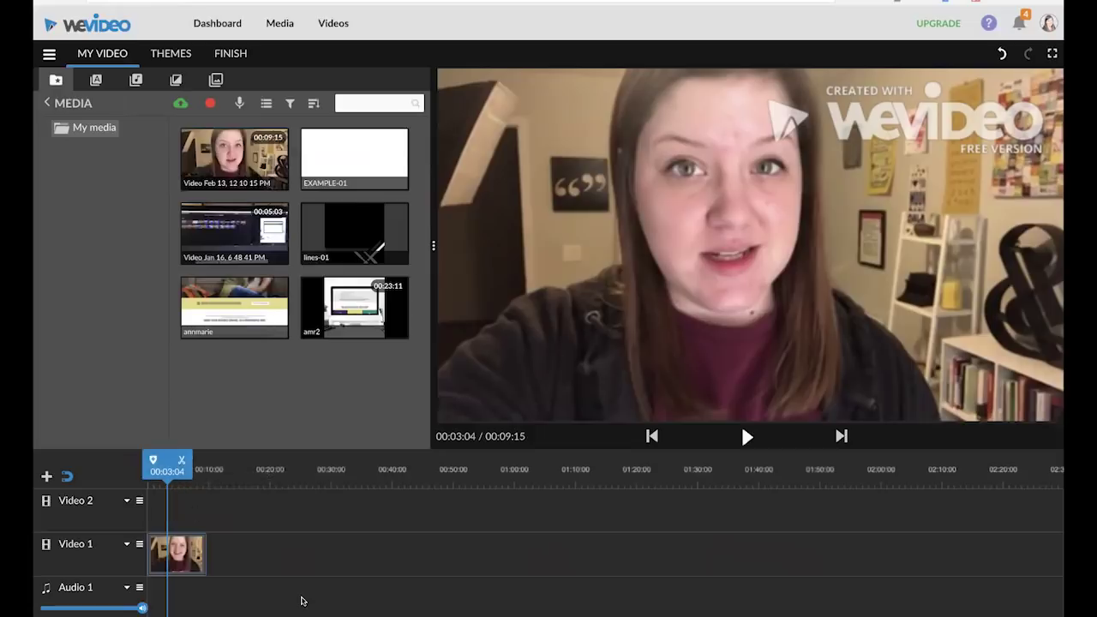
key(s)
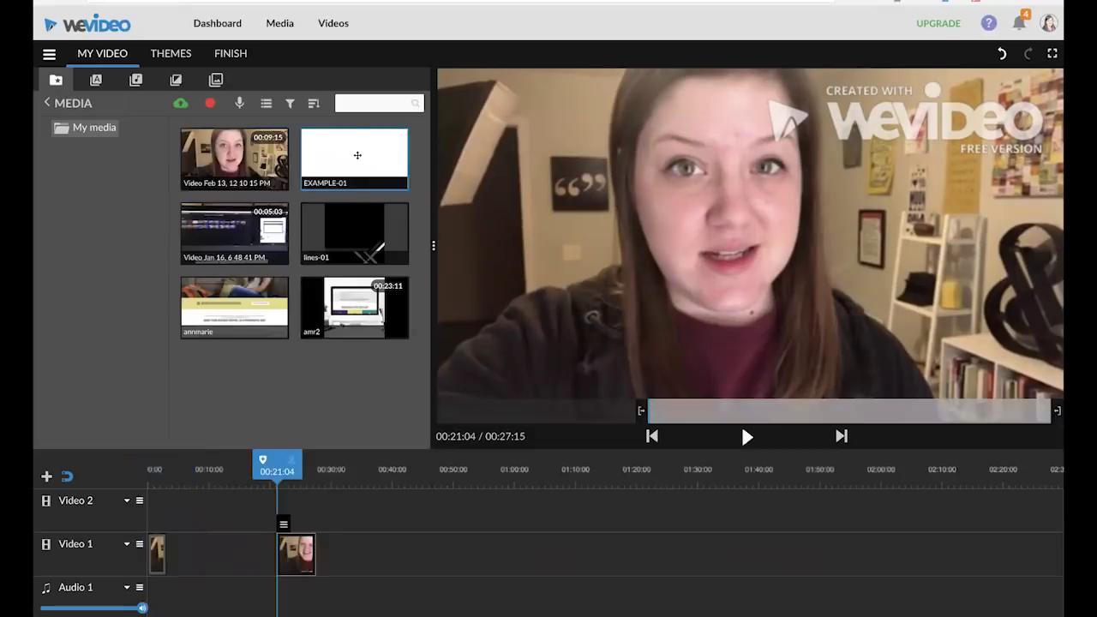
drag(355, 153, 205, 553)
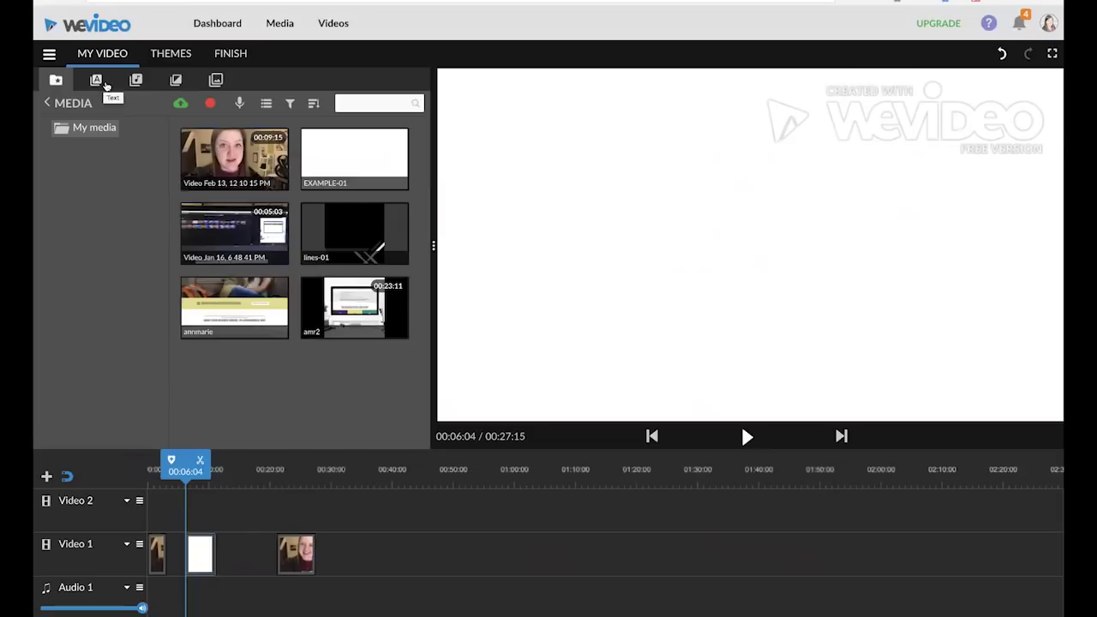
Add the Line wipe - Title template to Video 2 and open it for editing.
click(98, 83)
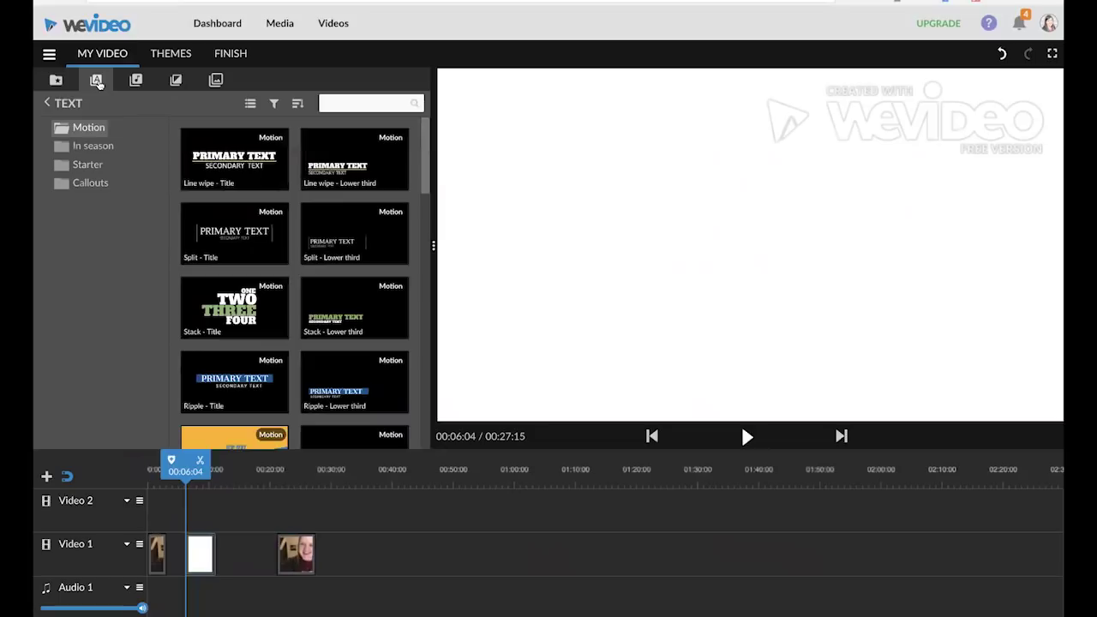
drag(233, 161, 208, 502)
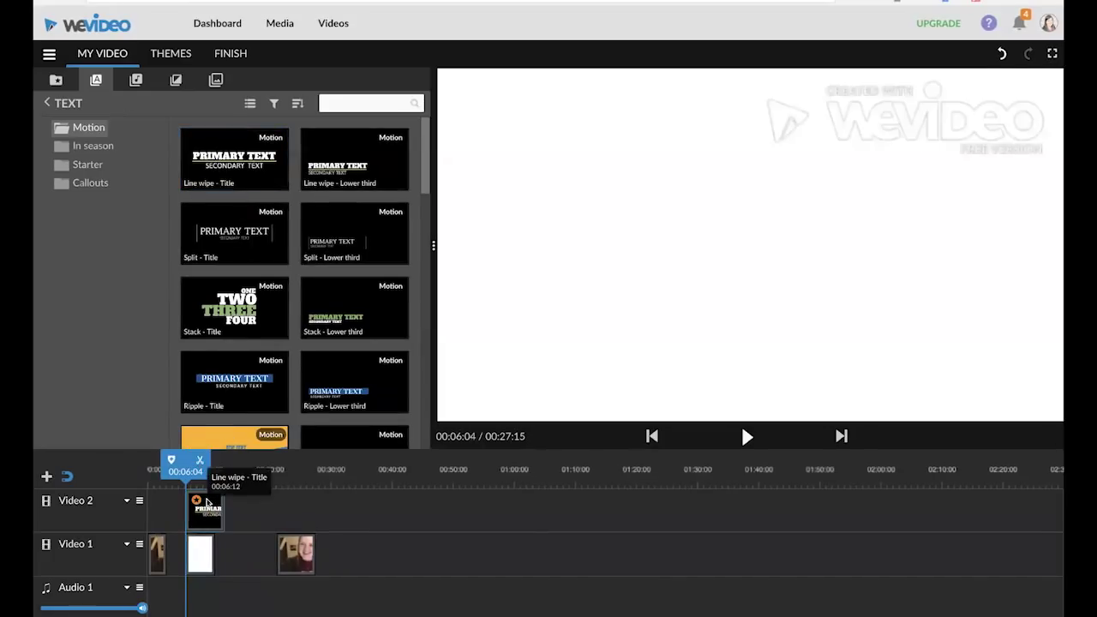
double_click(207, 518)
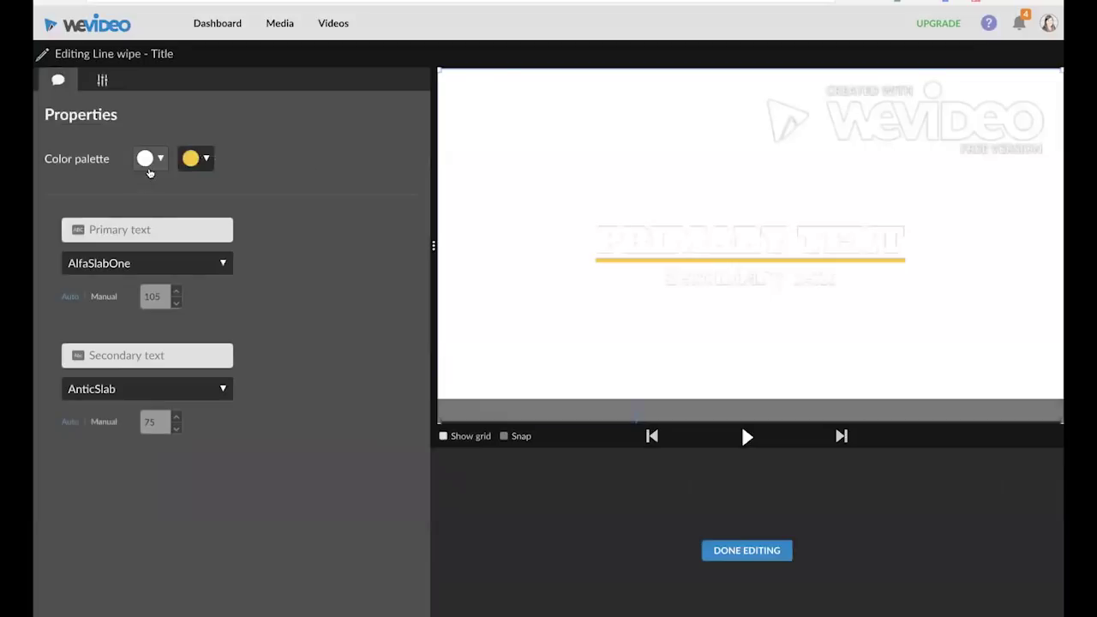
Make the title text yellow, enter 'This is my video!' and change its font.
click(151, 159)
click(191, 259)
click(162, 226)
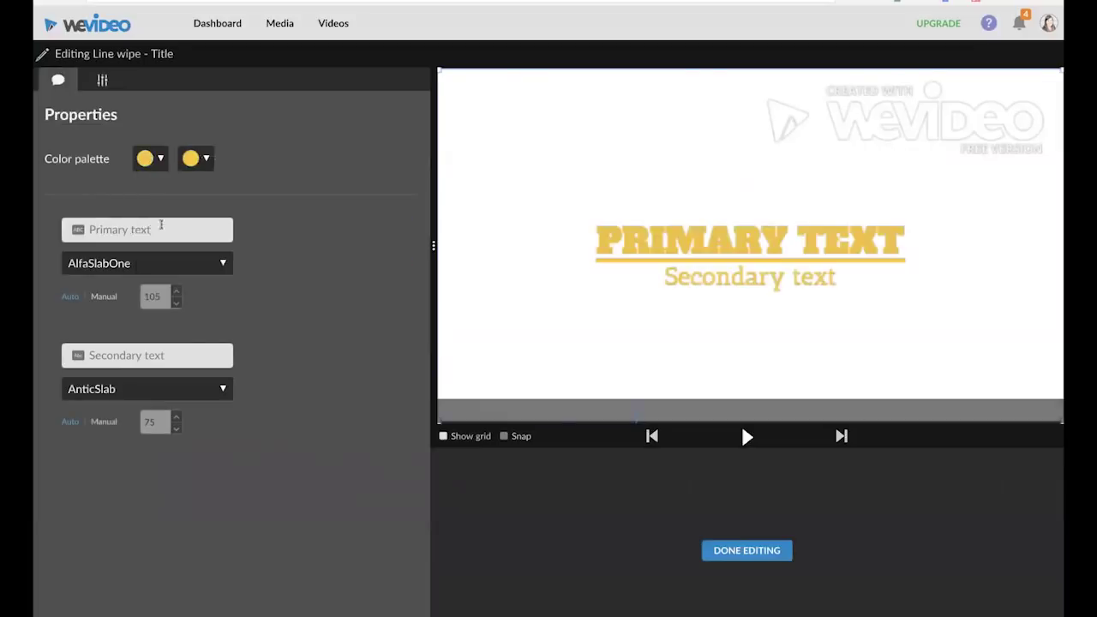
text(This is my video!)
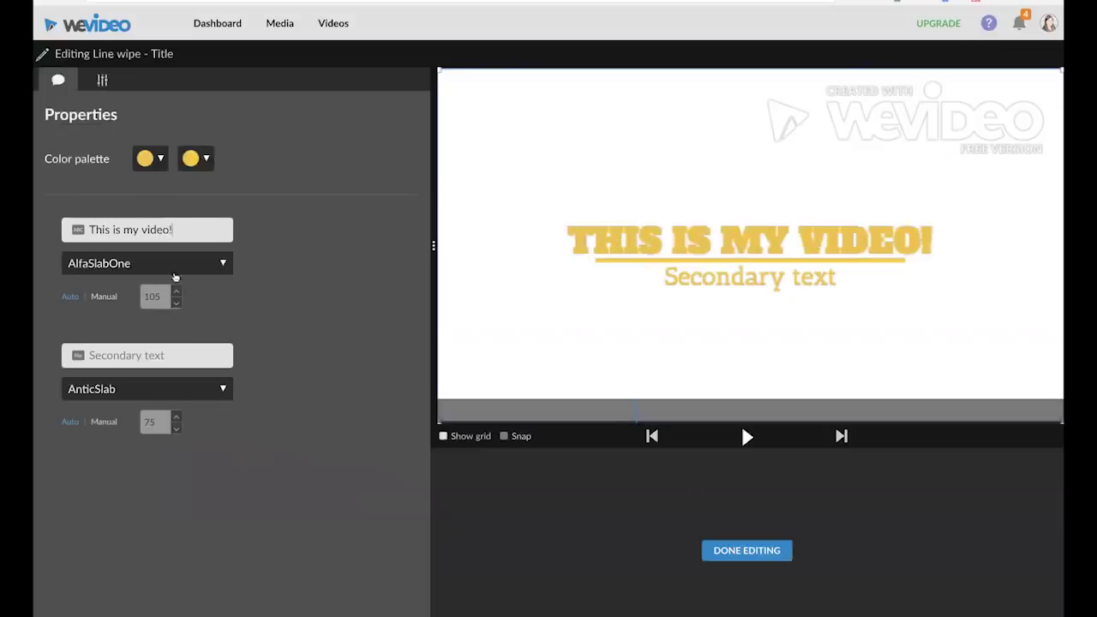
click(173, 267)
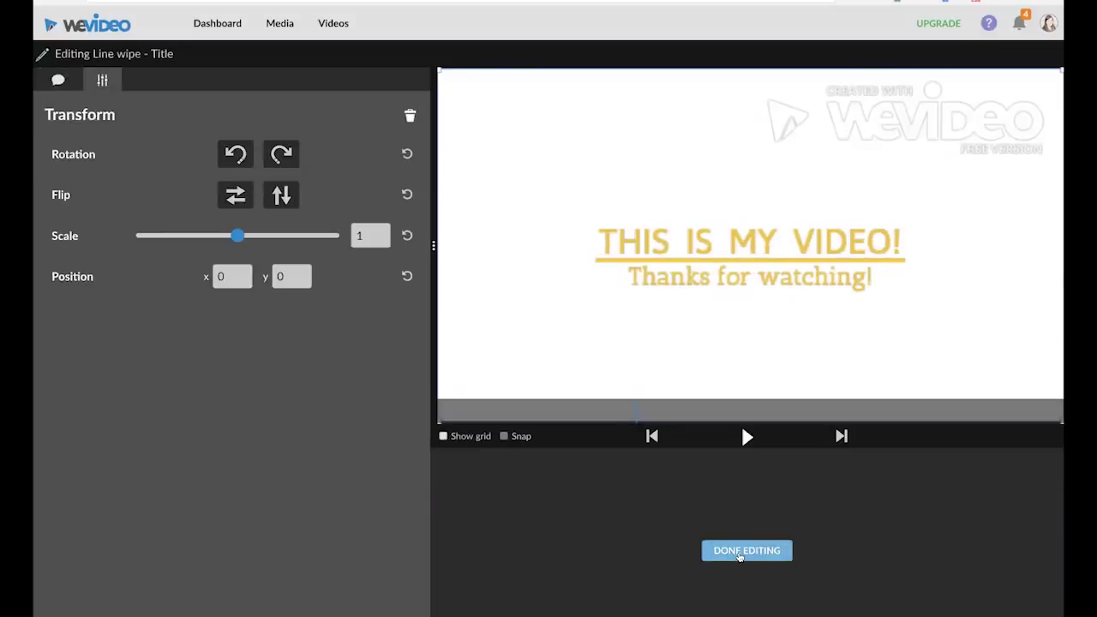
click(740, 553)
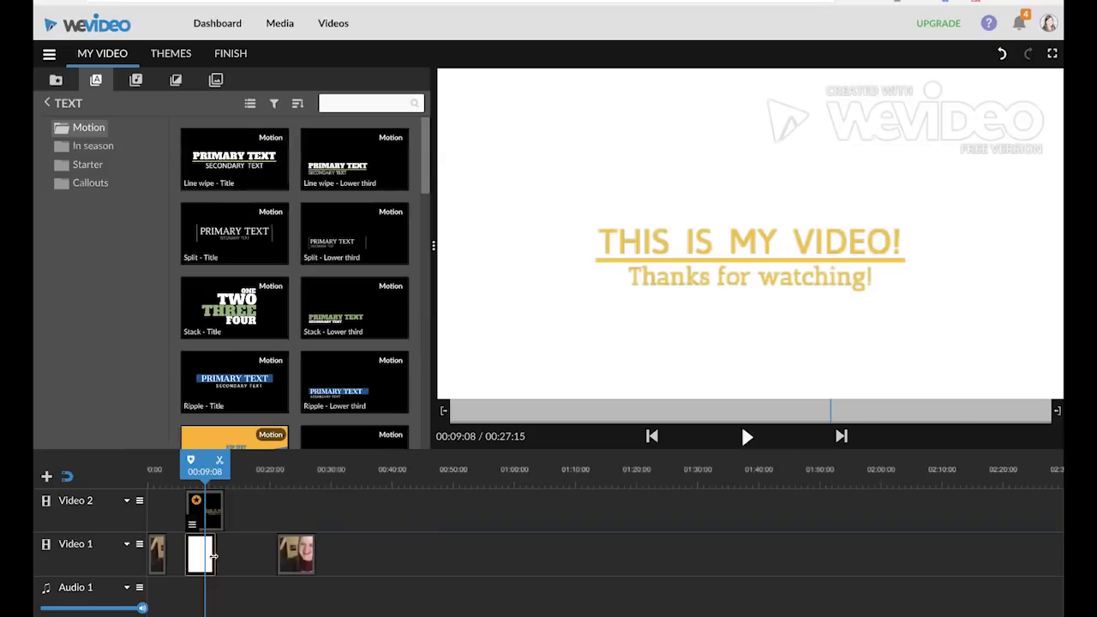
Lengthen the white graphic and trim the later webcam piece so Video 1 runs gap-free to 00:13:17.
drag(214, 555, 265, 556)
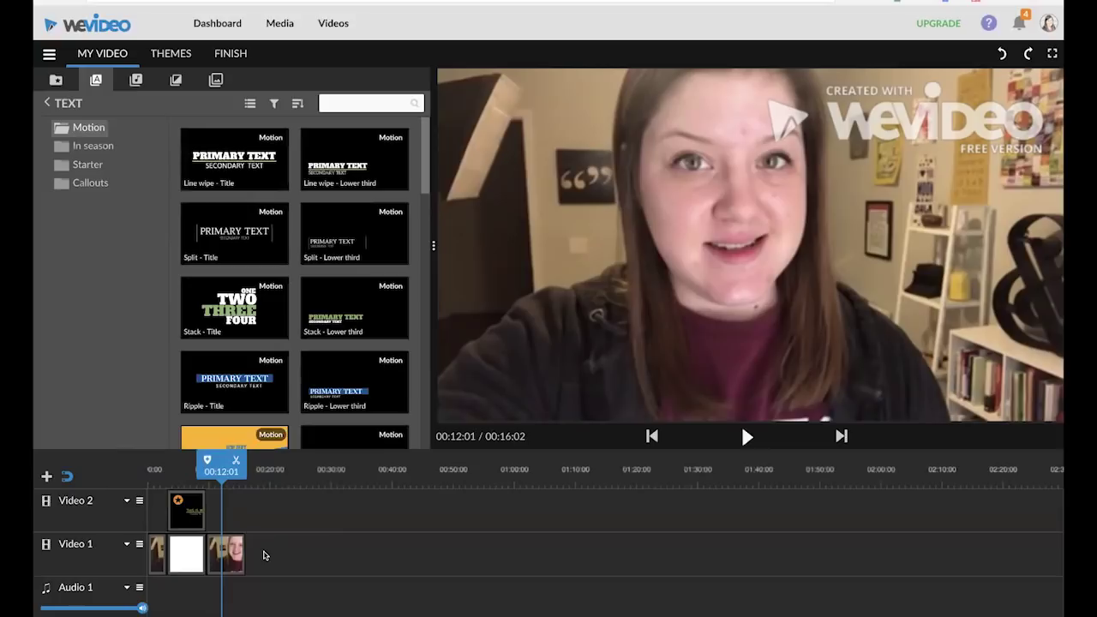
mouse_move(214, 562)
mouse_down()
mouse_move(241, 571)
mouse_move(221, 566)
mouse_up()
click(56, 79)
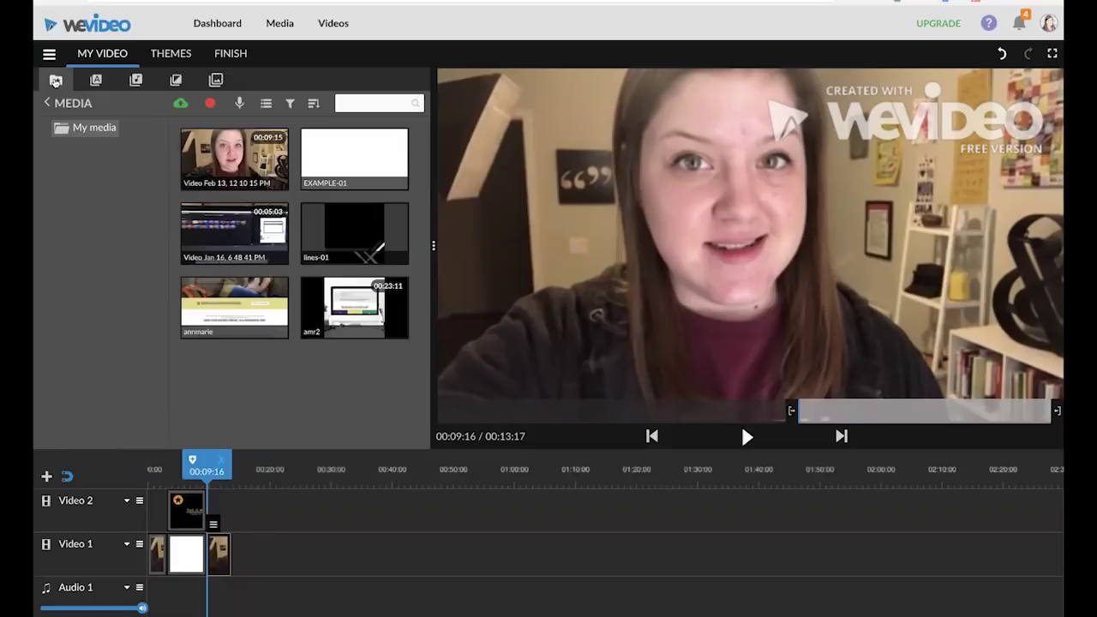
Place Video Jan 16 on Video 2 after the title, preview it, and open it for editing.
click(226, 228)
drag(228, 266, 220, 512)
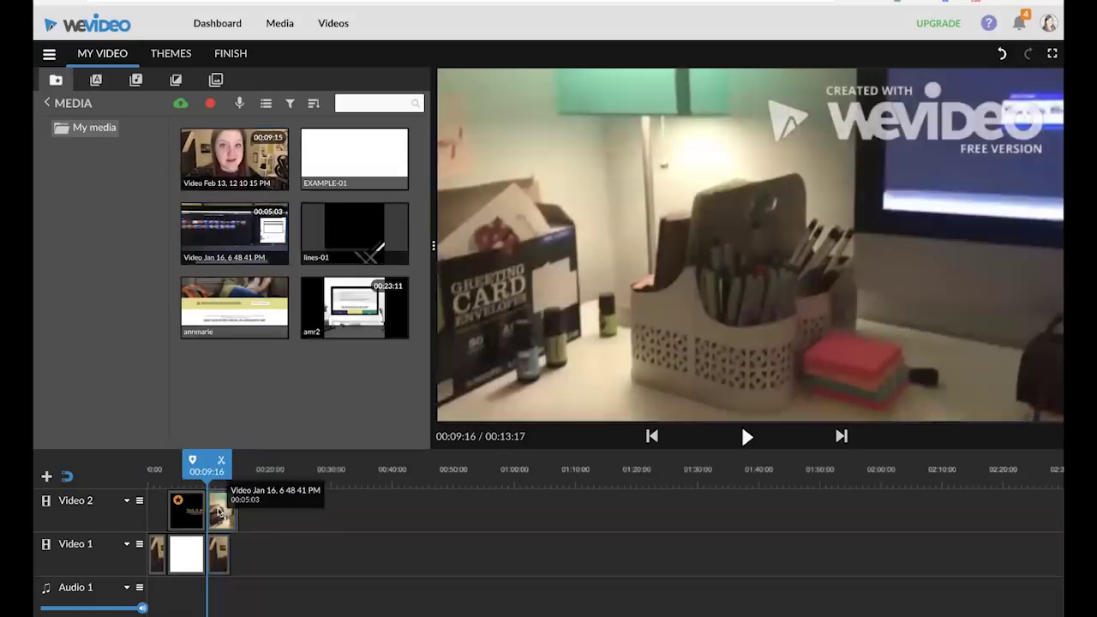
key(space)
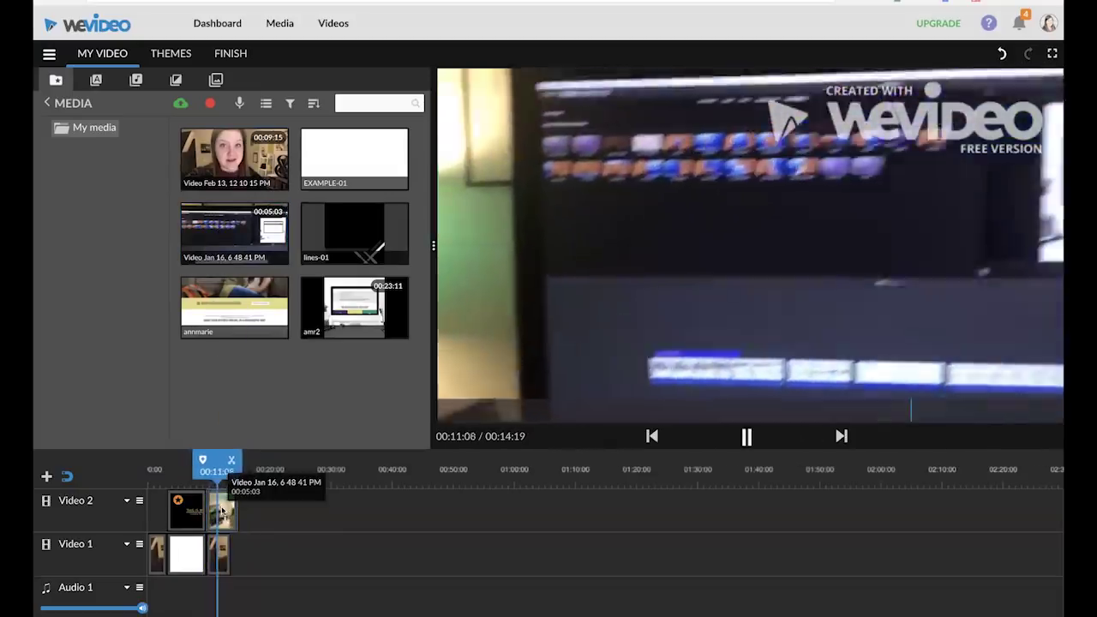
key(space)
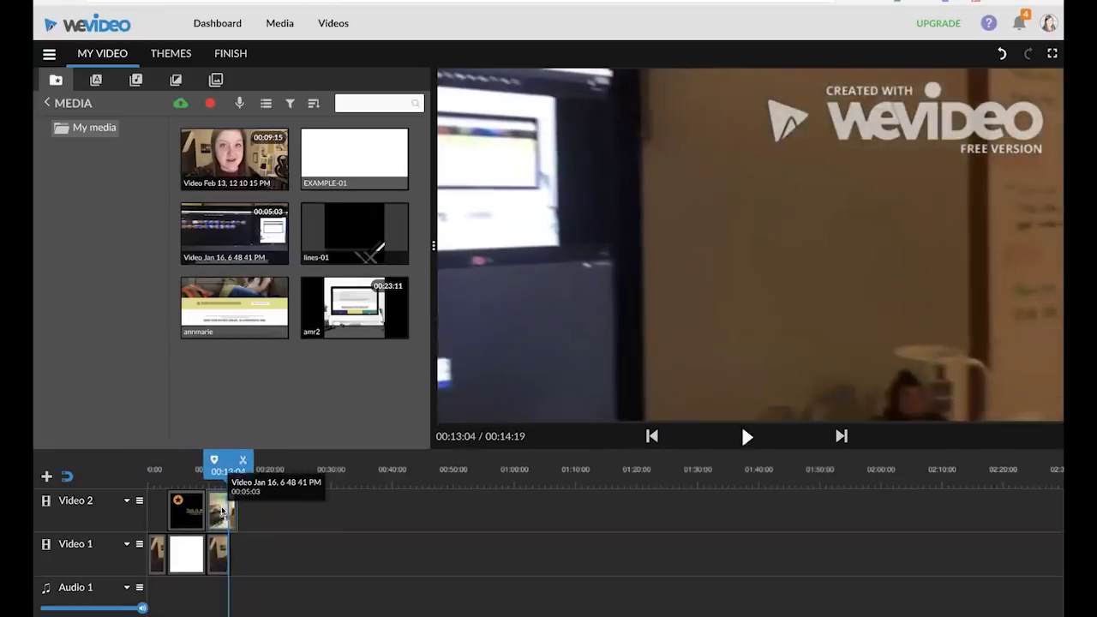
click(218, 512)
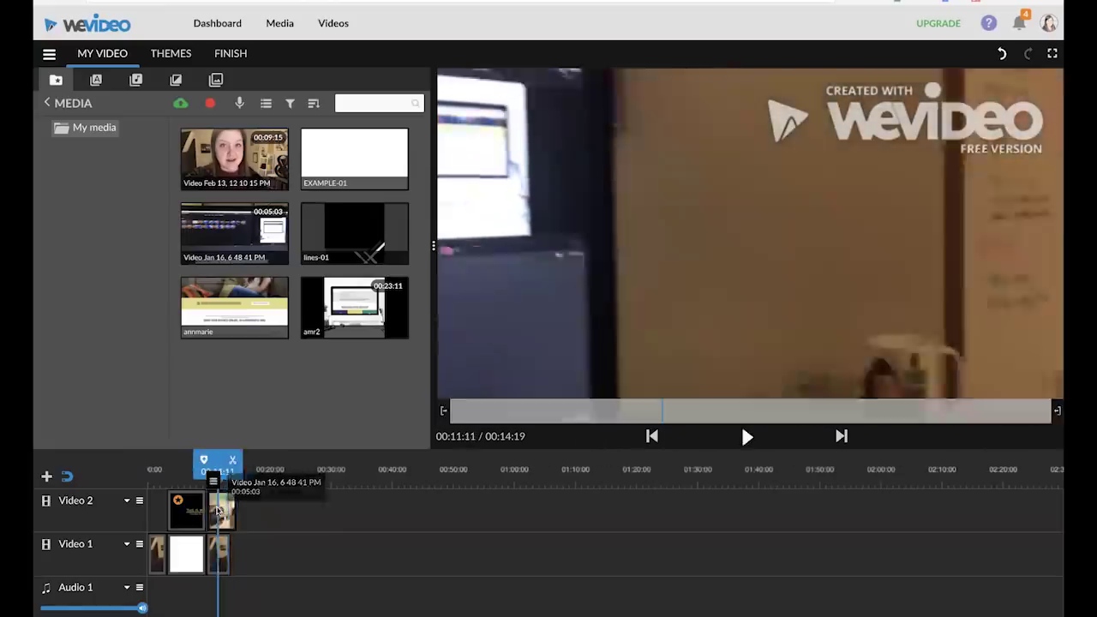
double_click(217, 512)
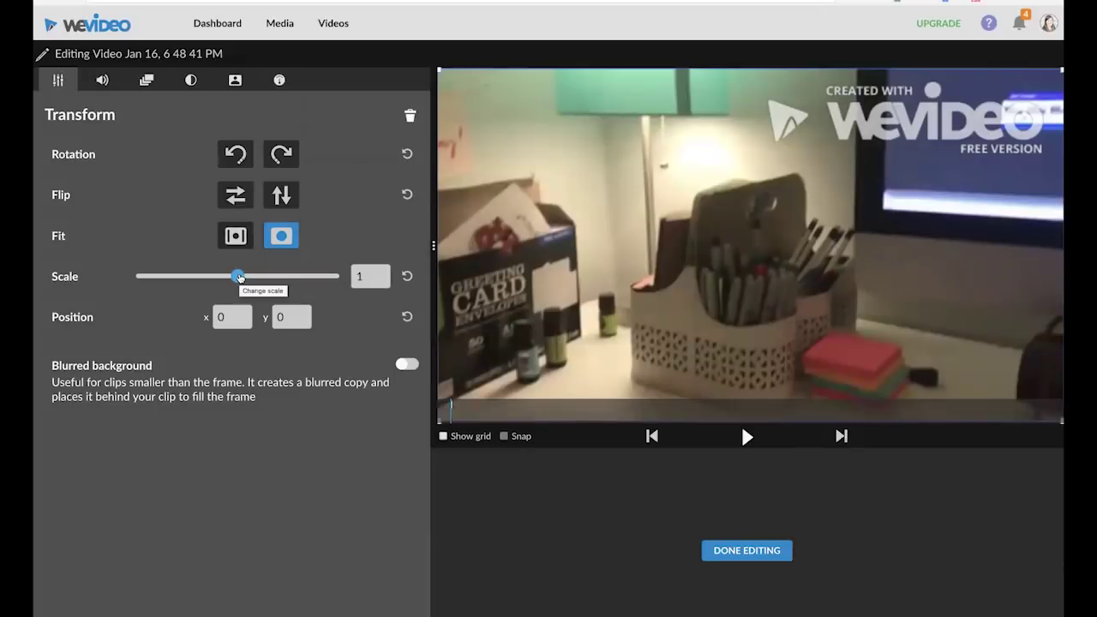
Scale the overlay down to 0.36 and position it in the lower-right corner.
drag(239, 276, 171, 276)
drag(667, 209, 865, 321)
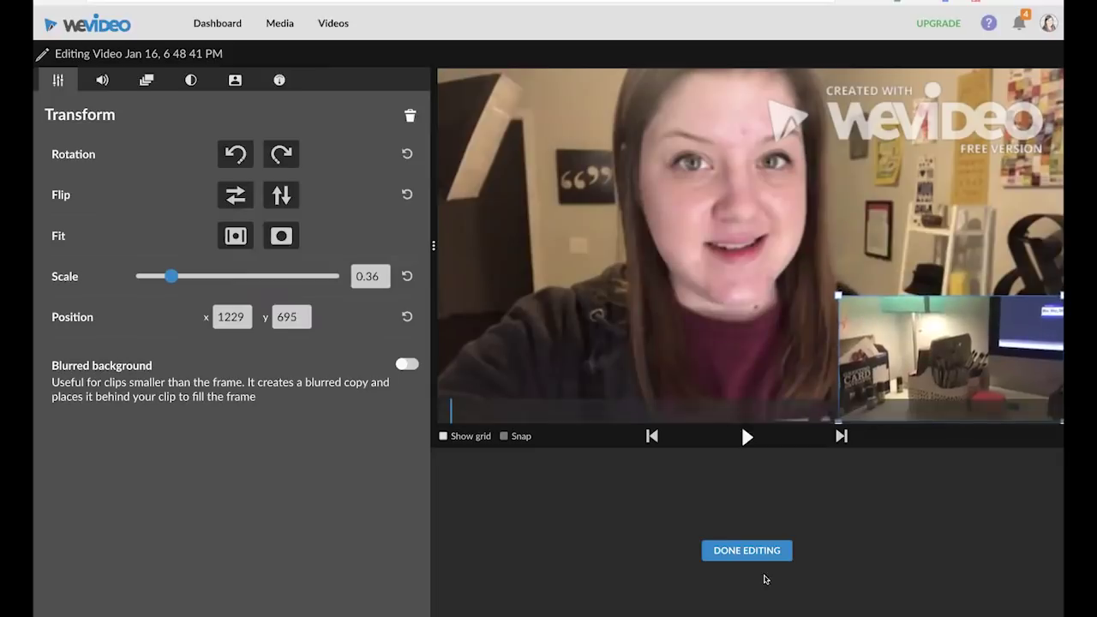
click(757, 560)
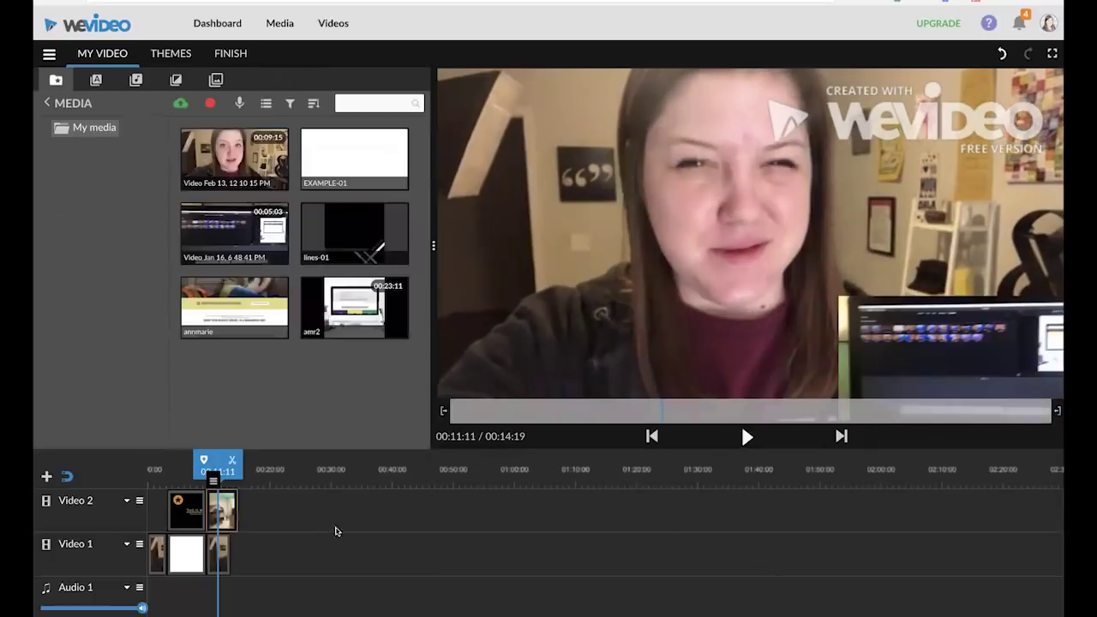
Review the title playback, then put a Cross fade between the first two clips on Video 1.
click(183, 476)
key(space)
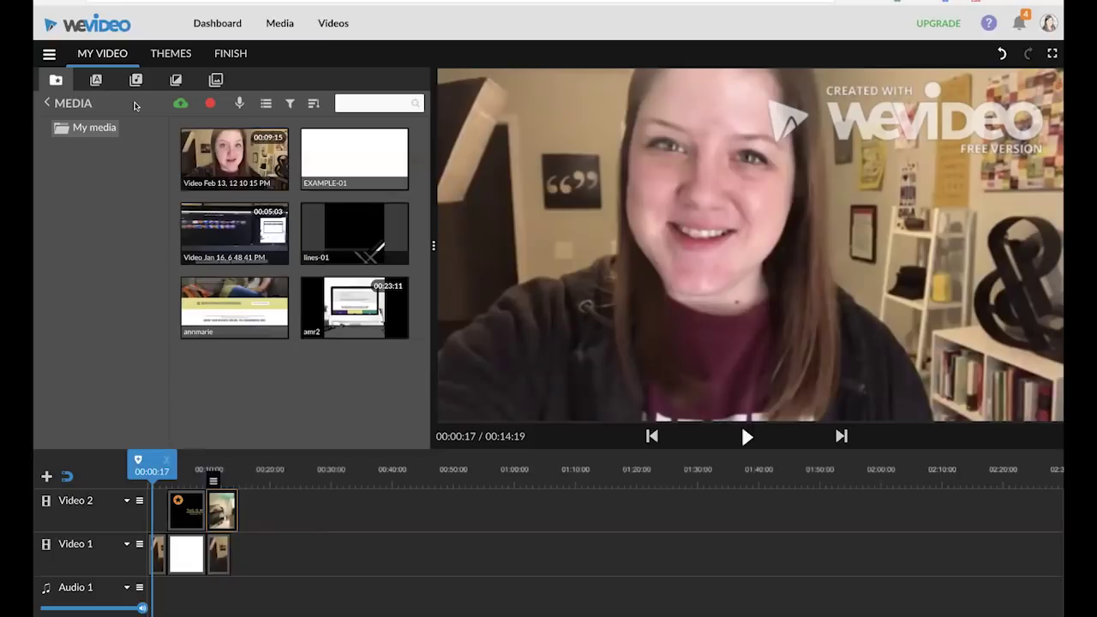
click(175, 83)
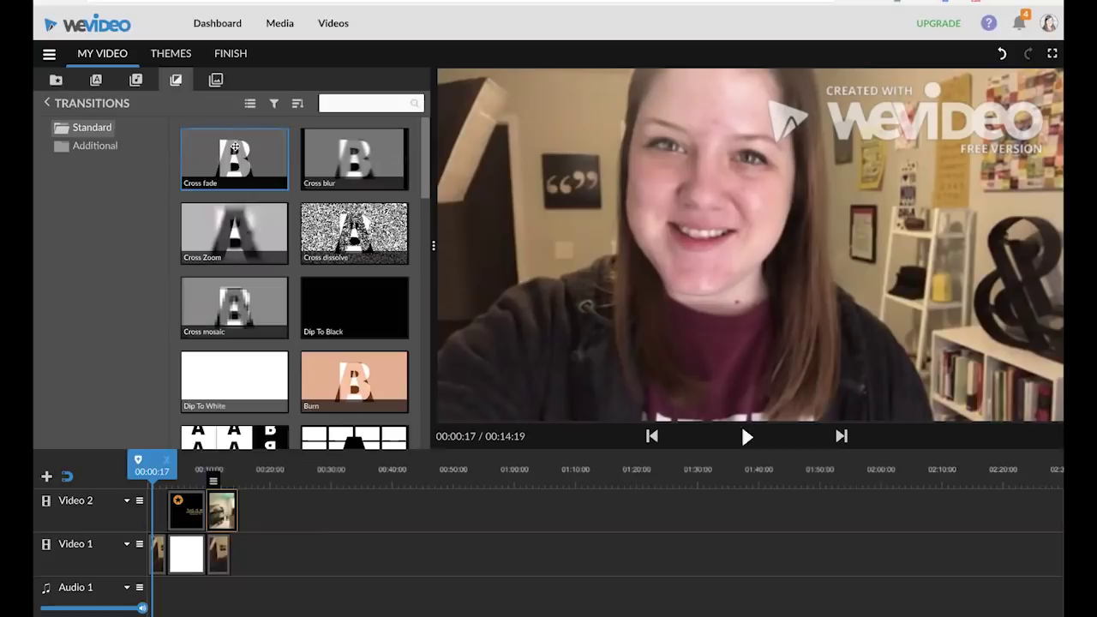
mouse_move(235, 150)
mouse_down()
mouse_move(206, 489)
mouse_move(170, 531)
mouse_move(178, 552)
mouse_up()
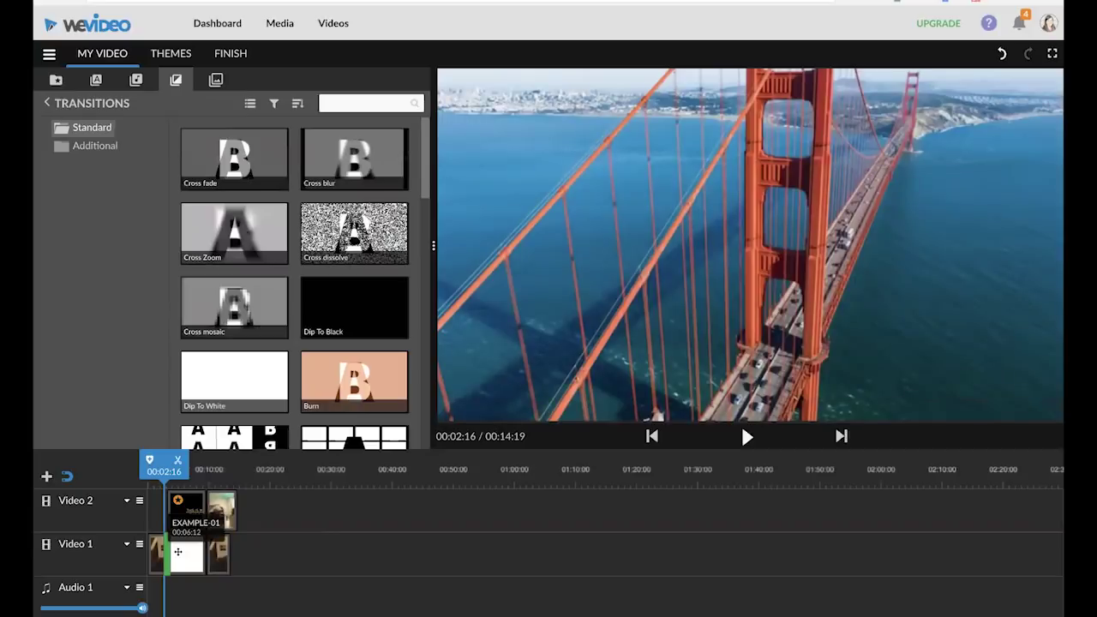
drag(179, 552, 178, 552)
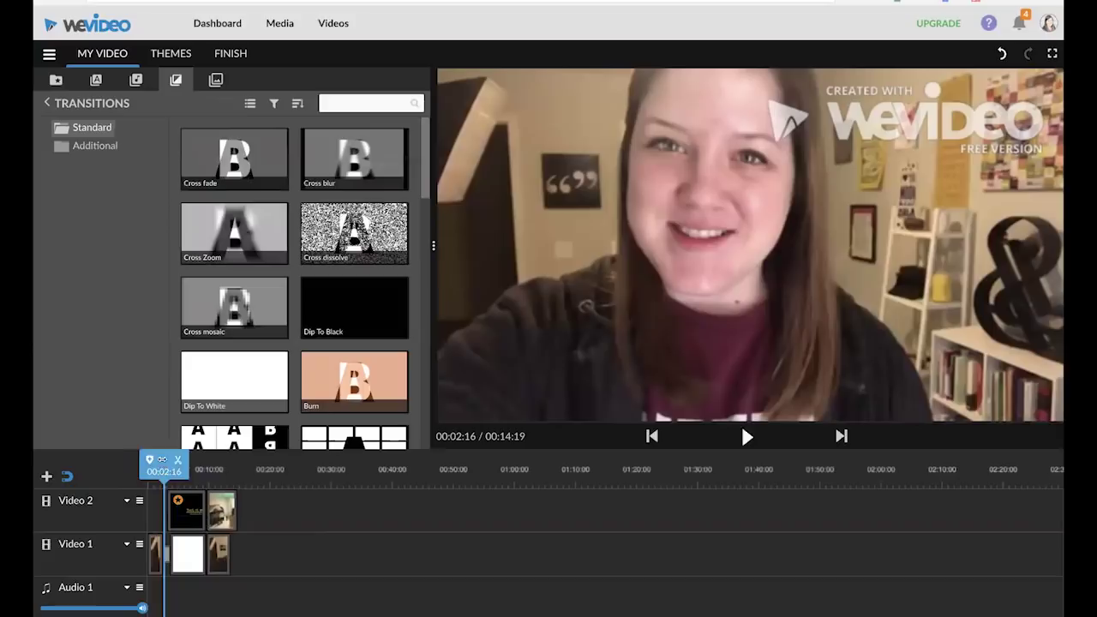
Play back the new Cross fade transition to check it.
click(745, 434)
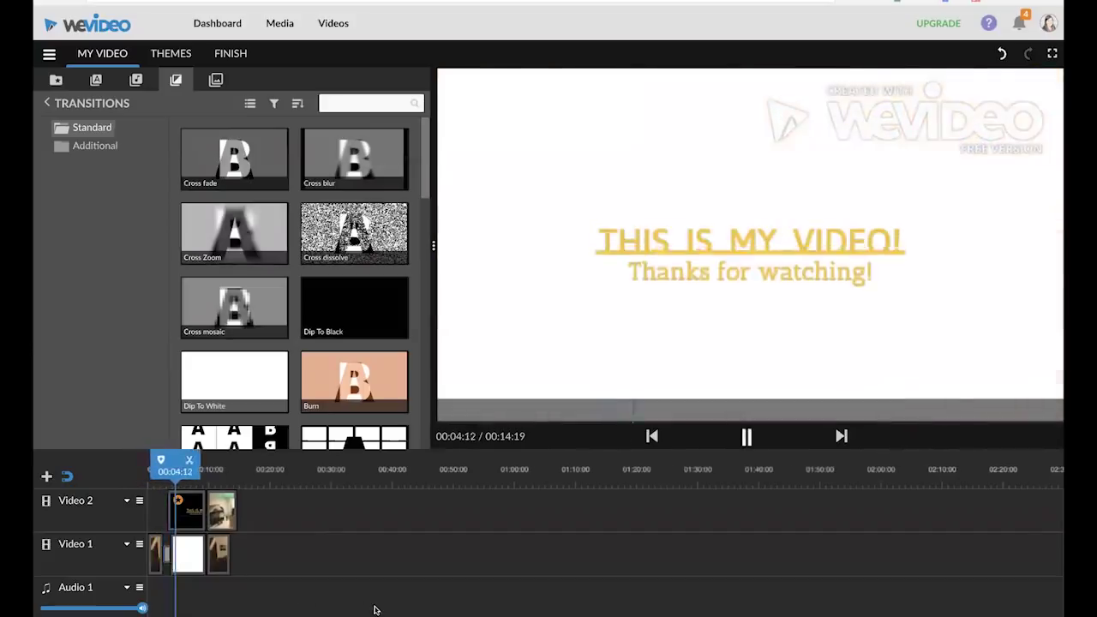
key(space)
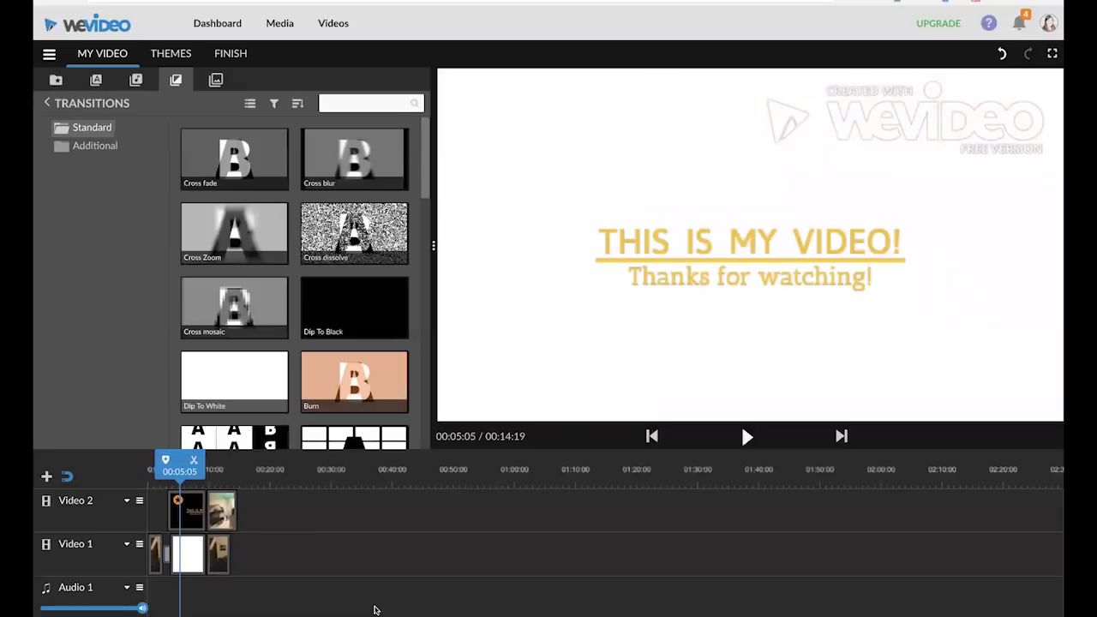
click(215, 80)
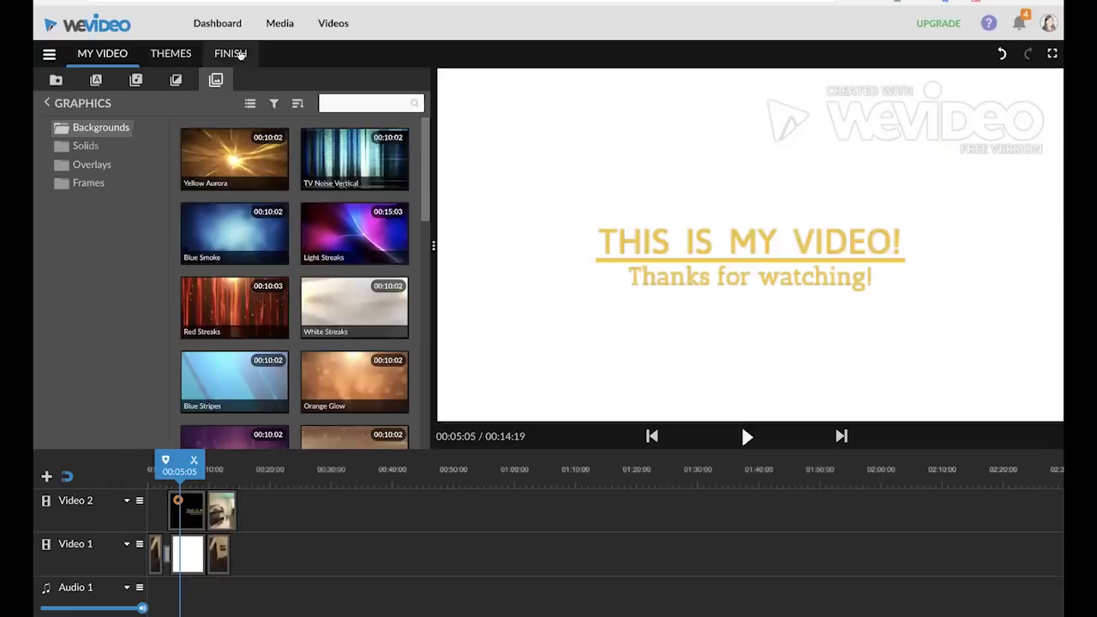
Begin finishing the video, keeping the title 'My Video 1'.
click(241, 54)
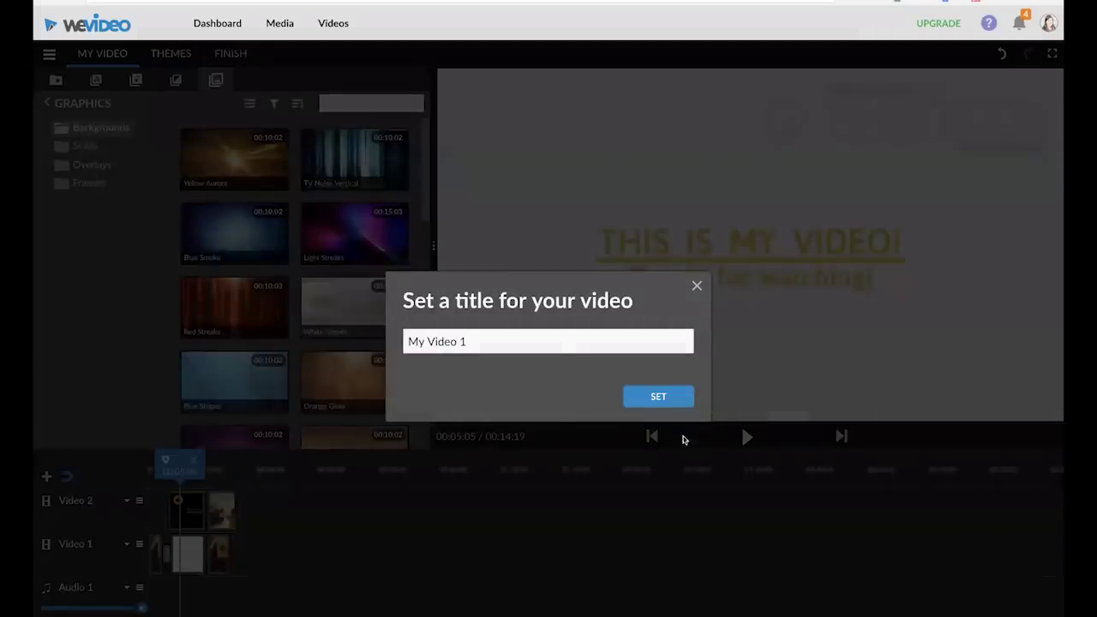
drag(483, 340, 357, 338)
key(Return)
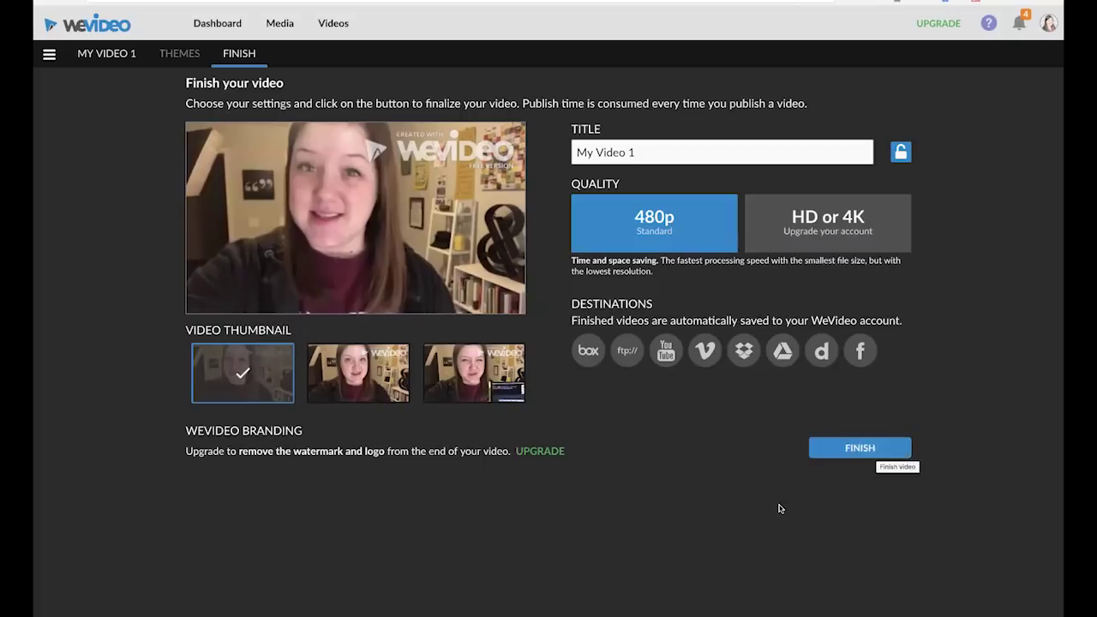